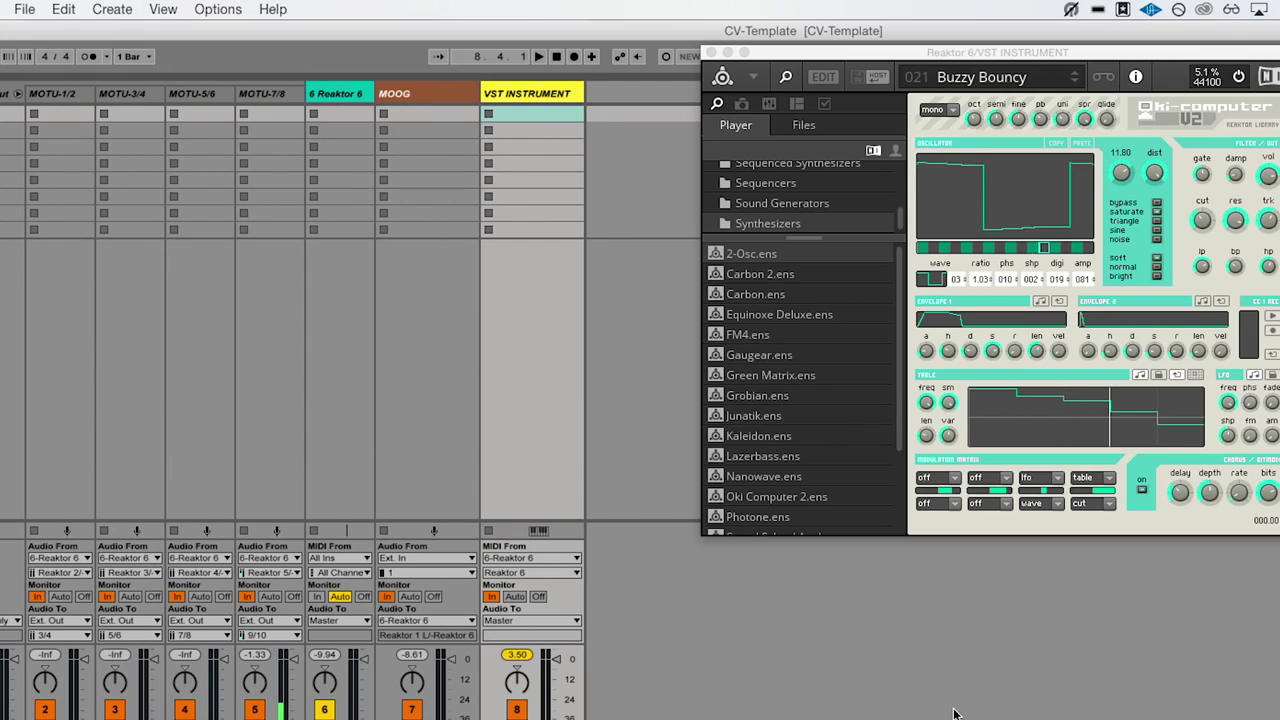
# Step: Select the 6 Reaktor 6 track and bring up its Reaktor plug-in window
pyautogui.click(345, 97)
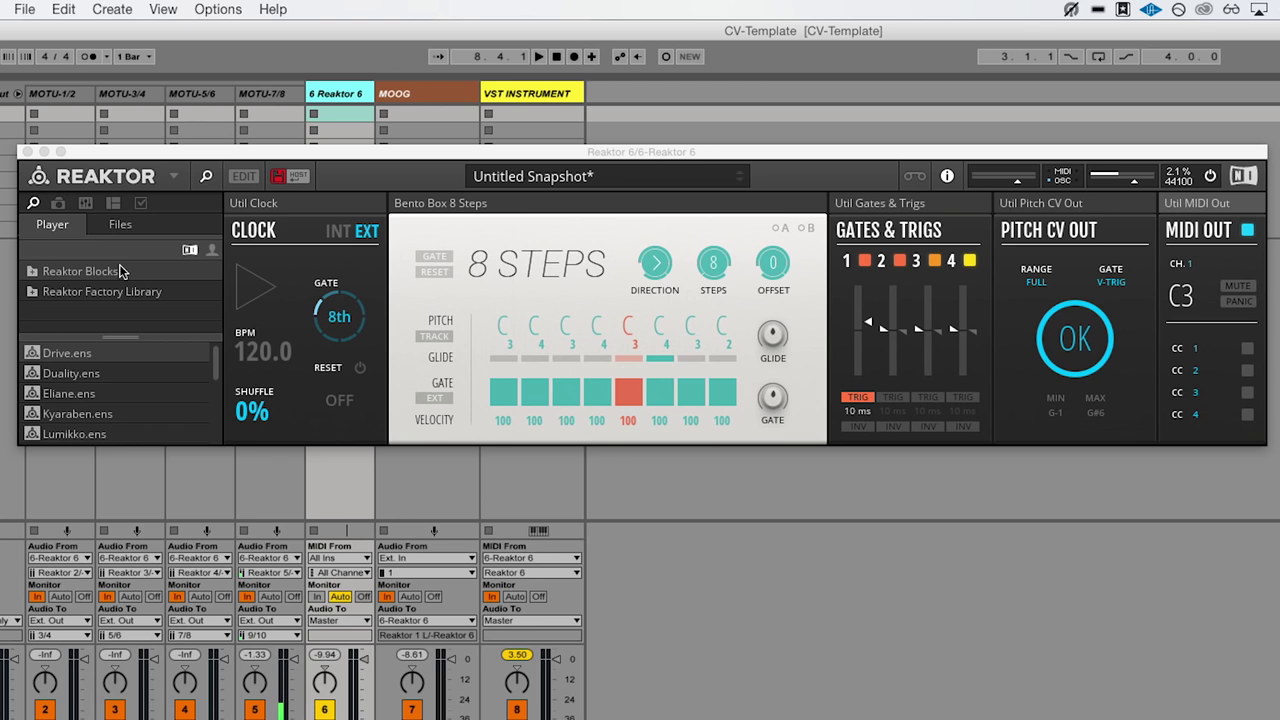
pyautogui.click(28, 152)
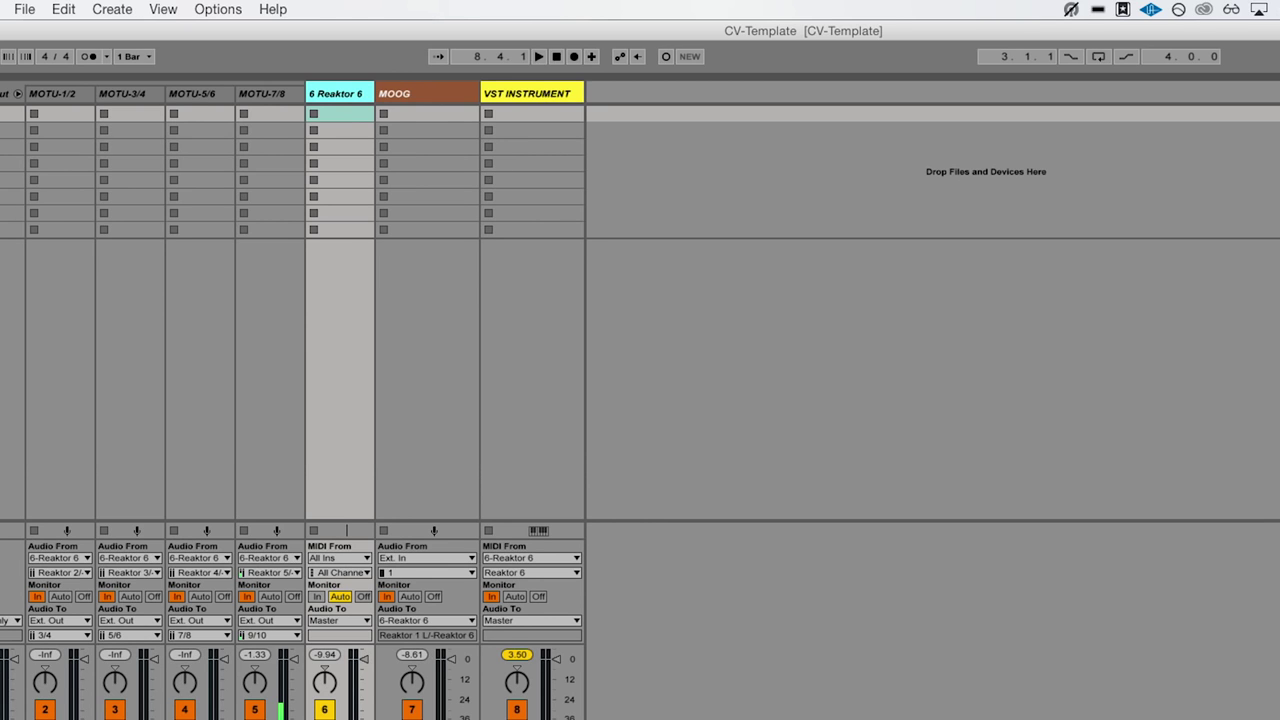
pyautogui.press('super+alt+p')
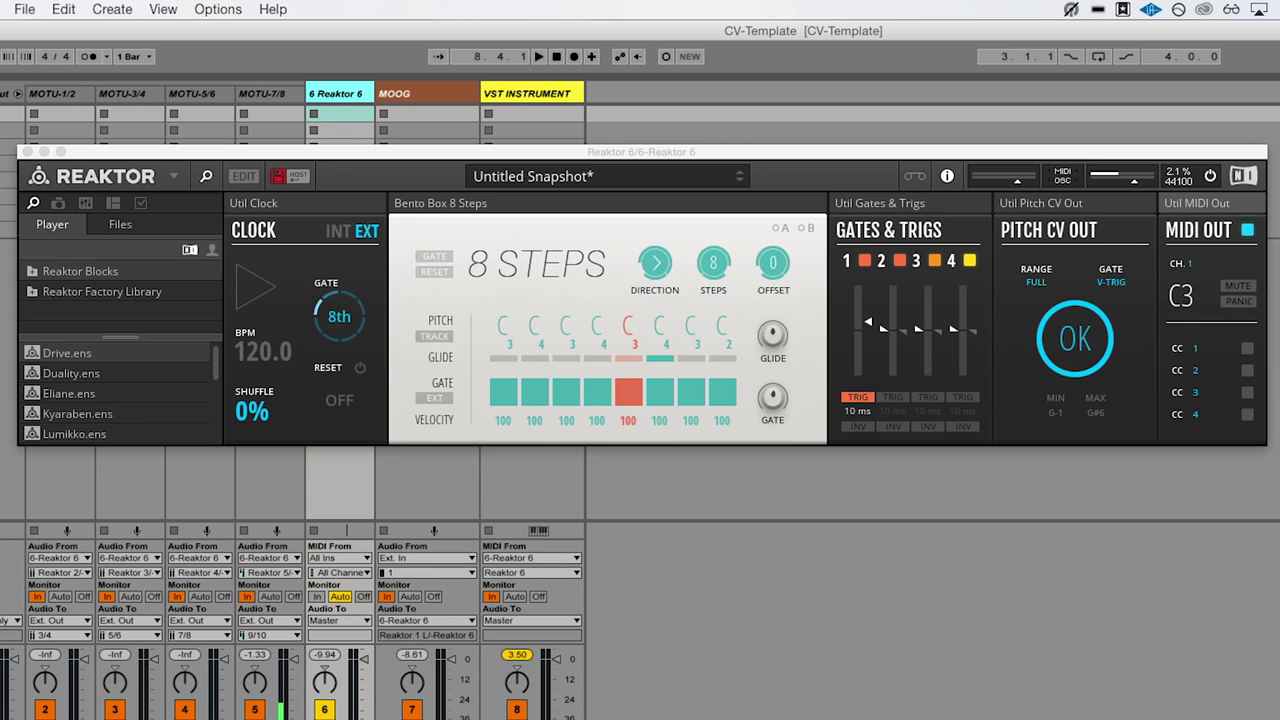
# Step: In Reaktor's OSC settings, switch OSC reception off and on again for receive port 8000
pyautogui.click(175, 180)
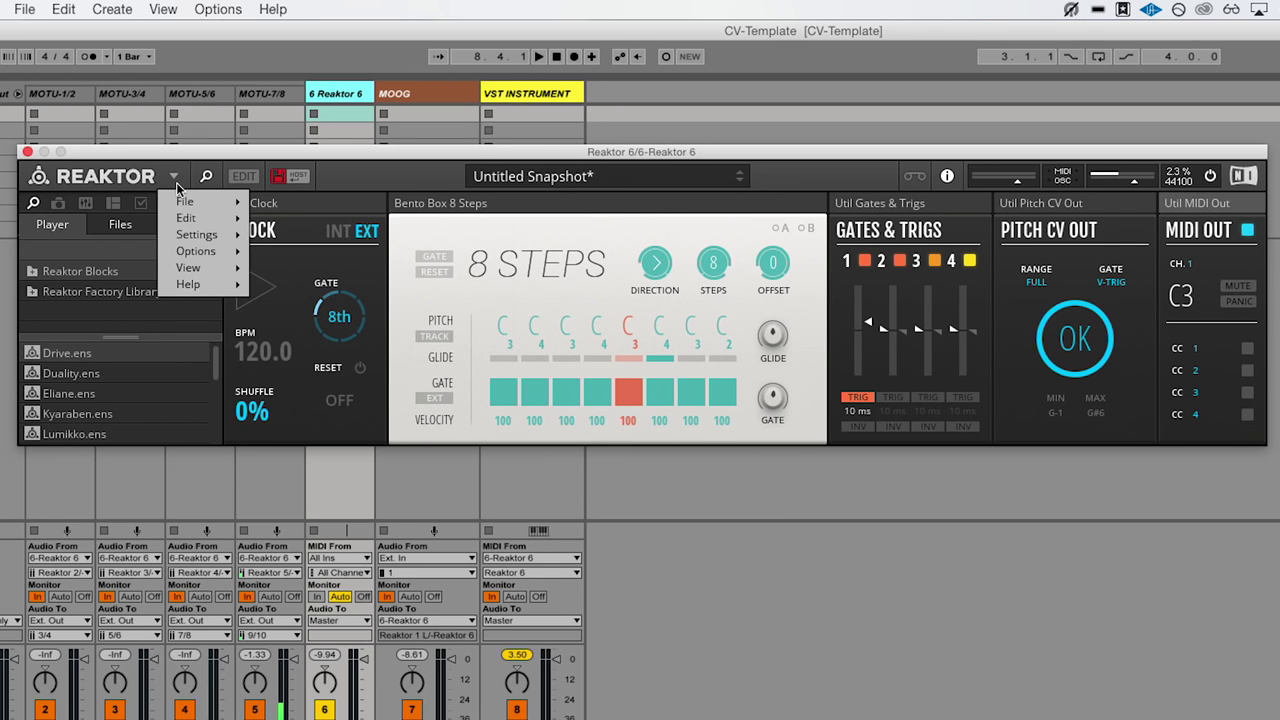
pyautogui.moveTo(187, 203)
pyautogui.click(326, 413)
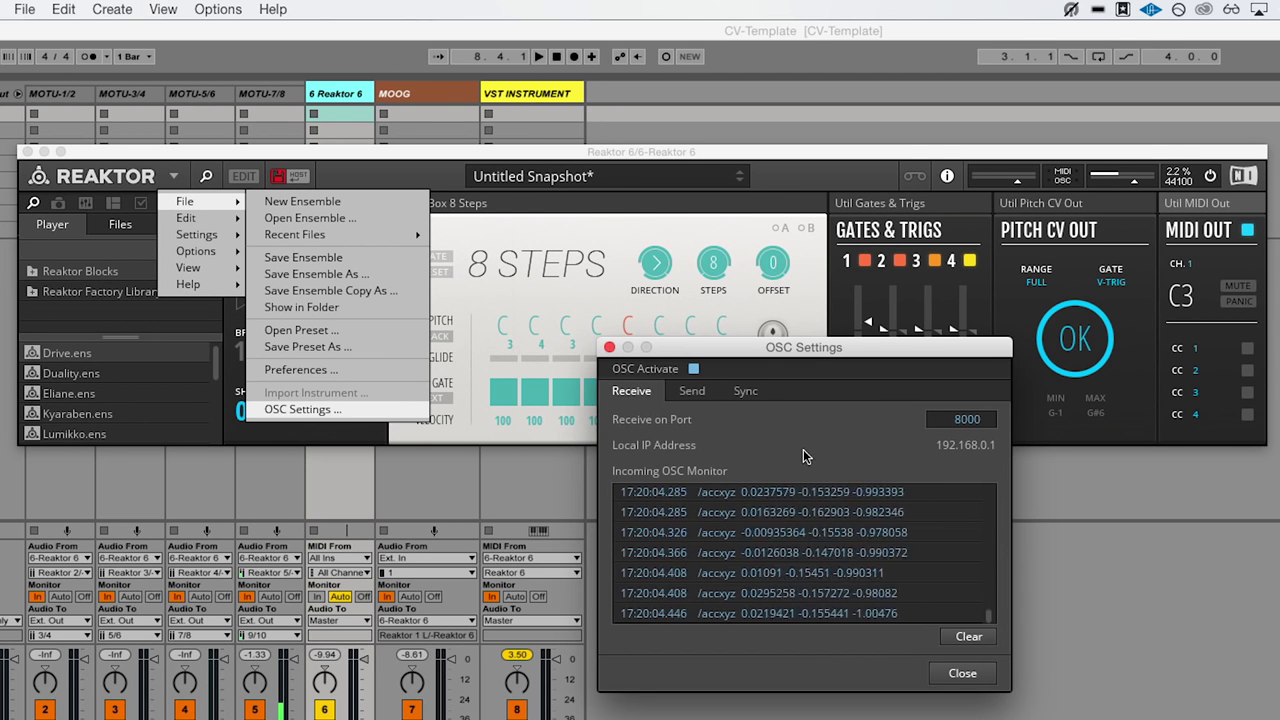
pyautogui.click(697, 368)
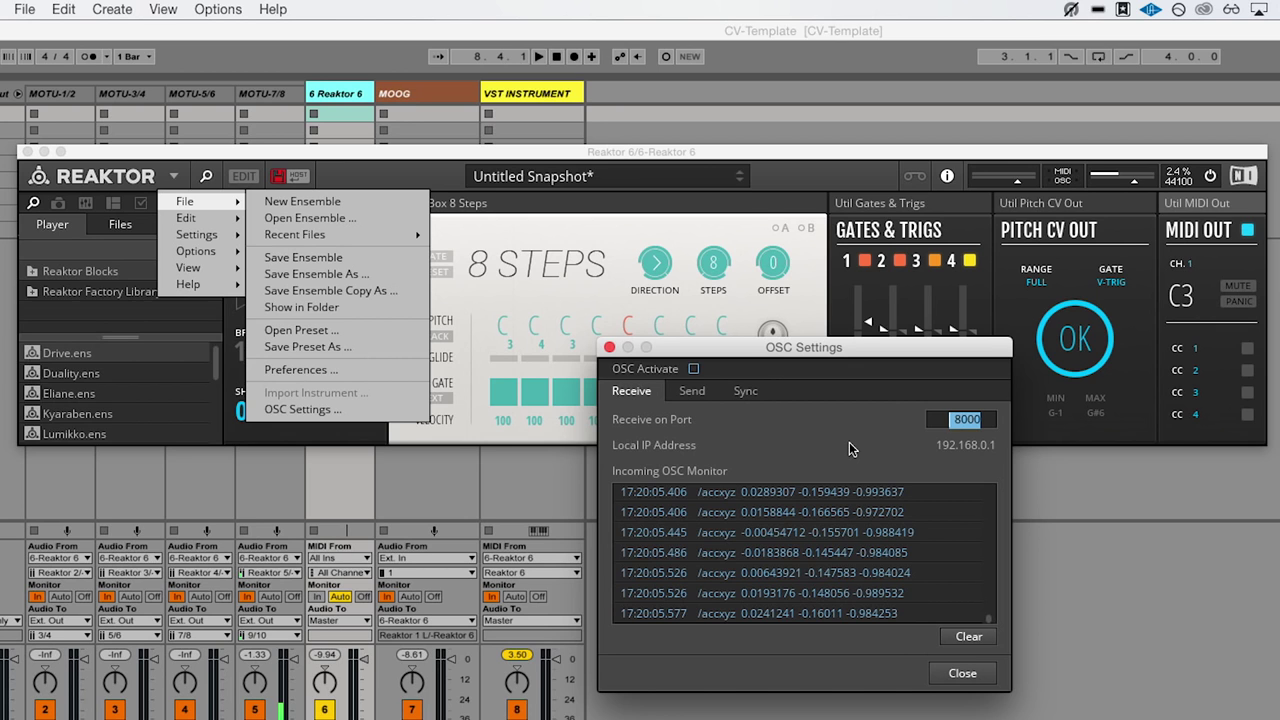
pyautogui.click(693, 368)
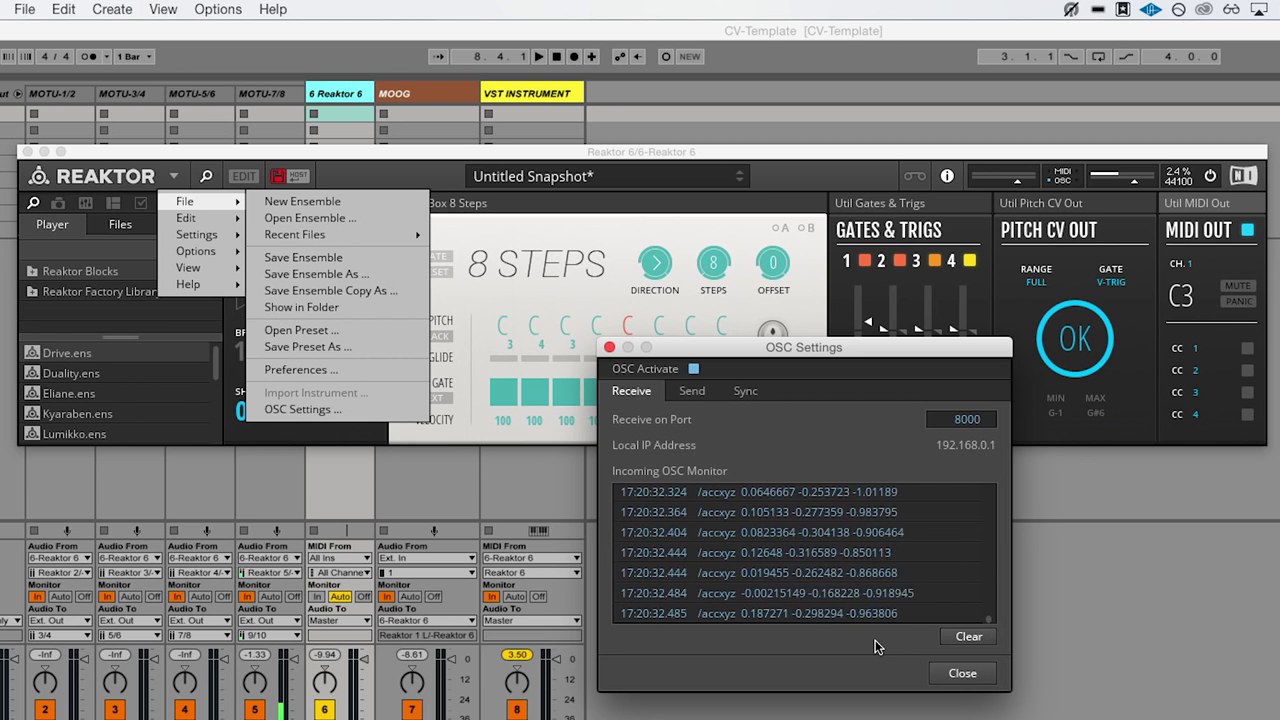
pyautogui.click(962, 674)
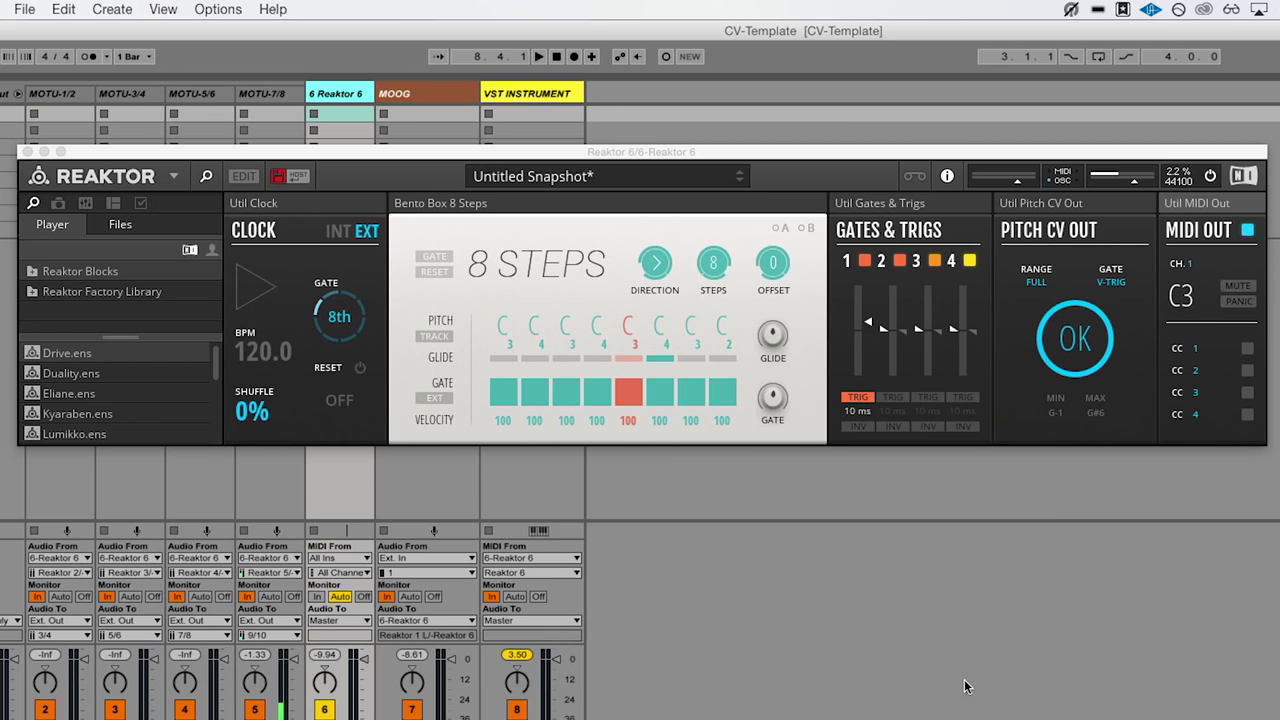
# Step: Switch the ensemble to its editable structure view and add a built-in OSC Receive module below the sequencer
pyautogui.click(246, 176)
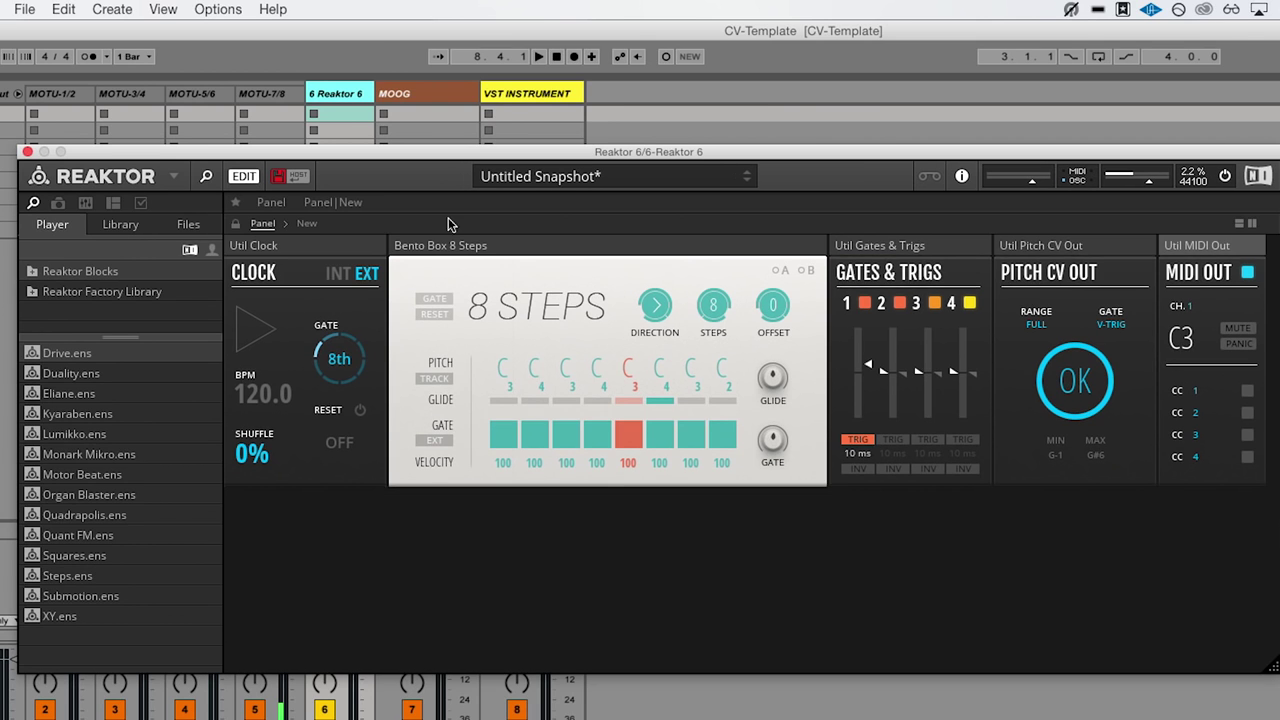
pyautogui.doubleClick(619, 546)
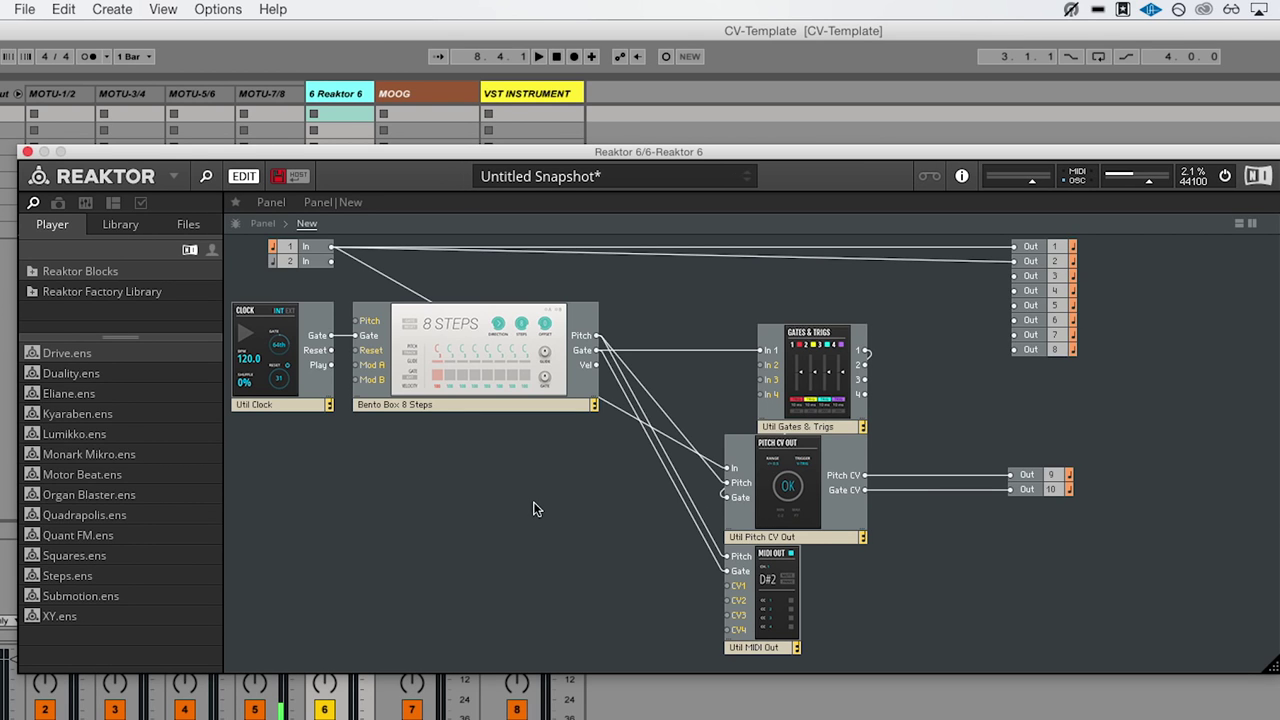
pyautogui.rightClick(360, 480)
pyautogui.moveTo(412, 487)
pyautogui.moveTo(575, 548)
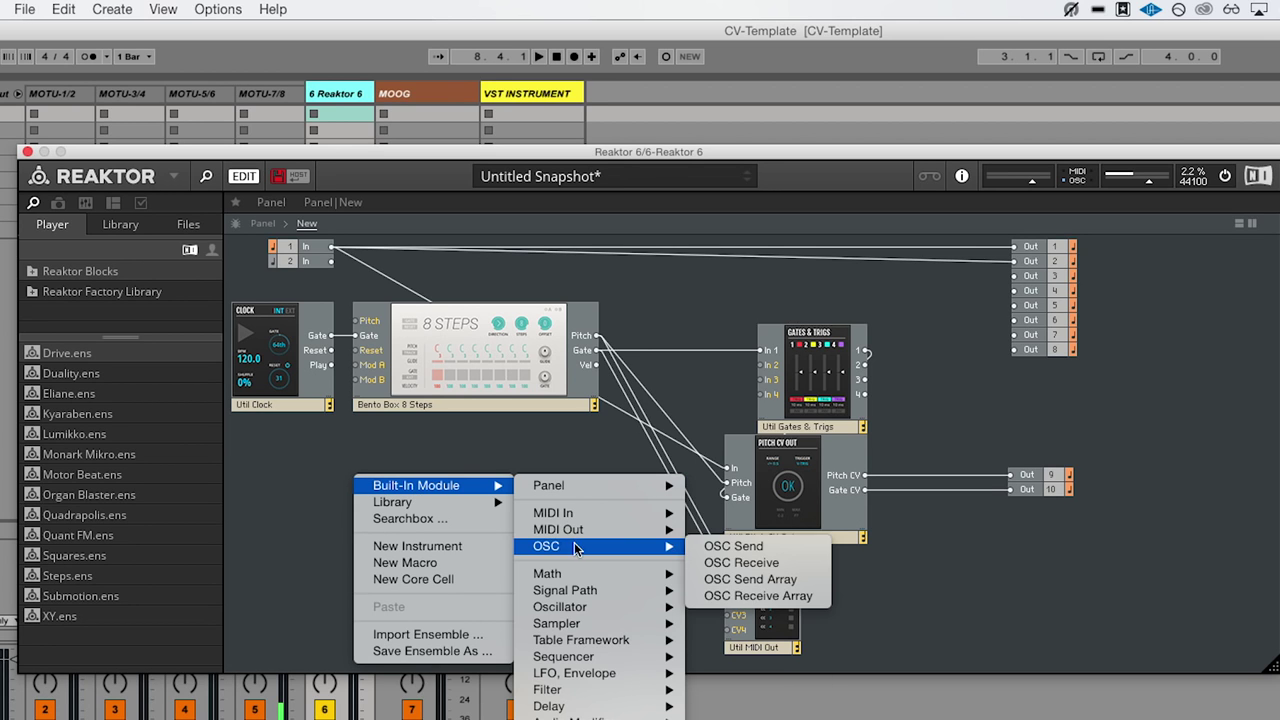
pyautogui.click(741, 562)
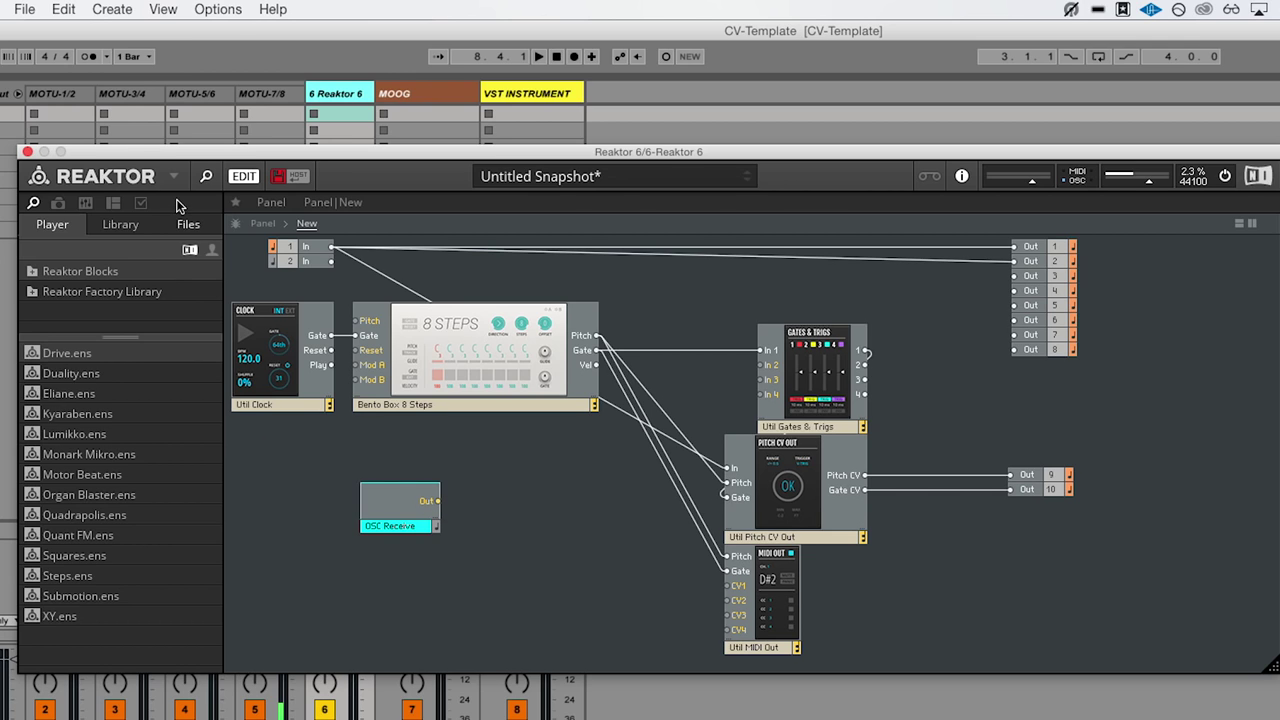
# Step: Assign the recently received /accxyz address as the source of the OSC Receive module
pyautogui.click(137, 203)
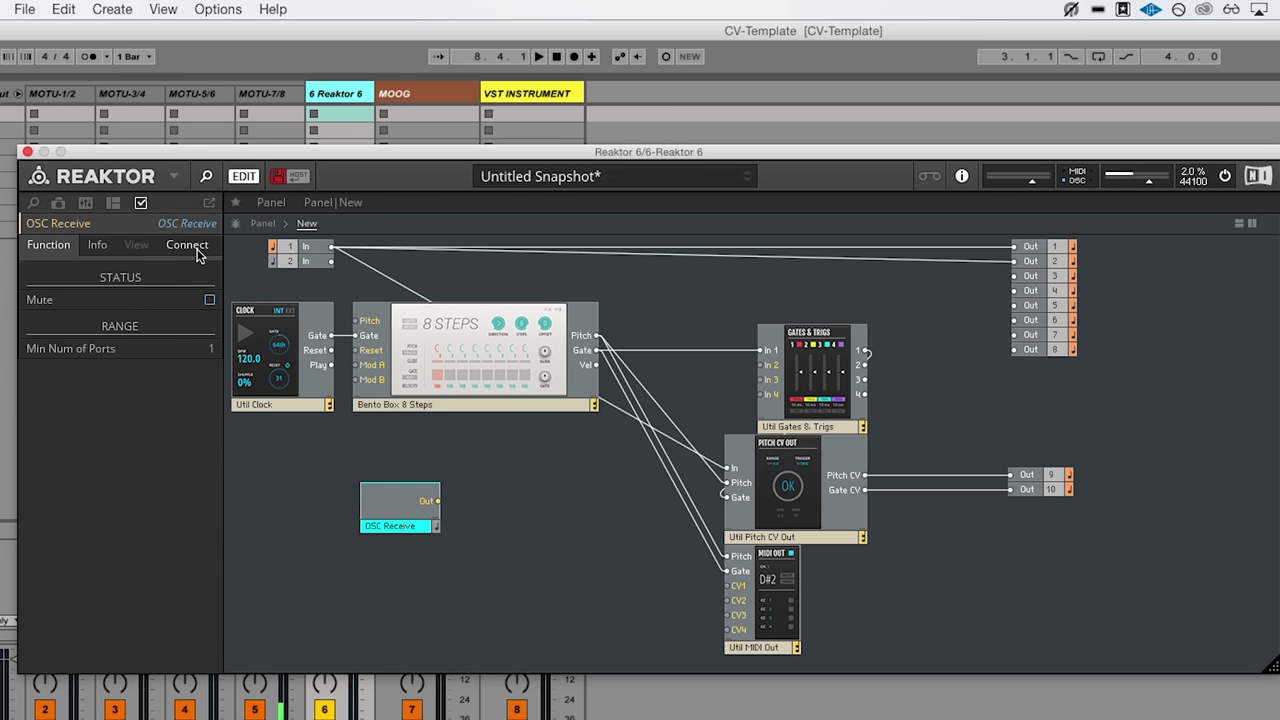
pyautogui.click(196, 252)
pyautogui.click(66, 381)
pyautogui.moveTo(91, 417)
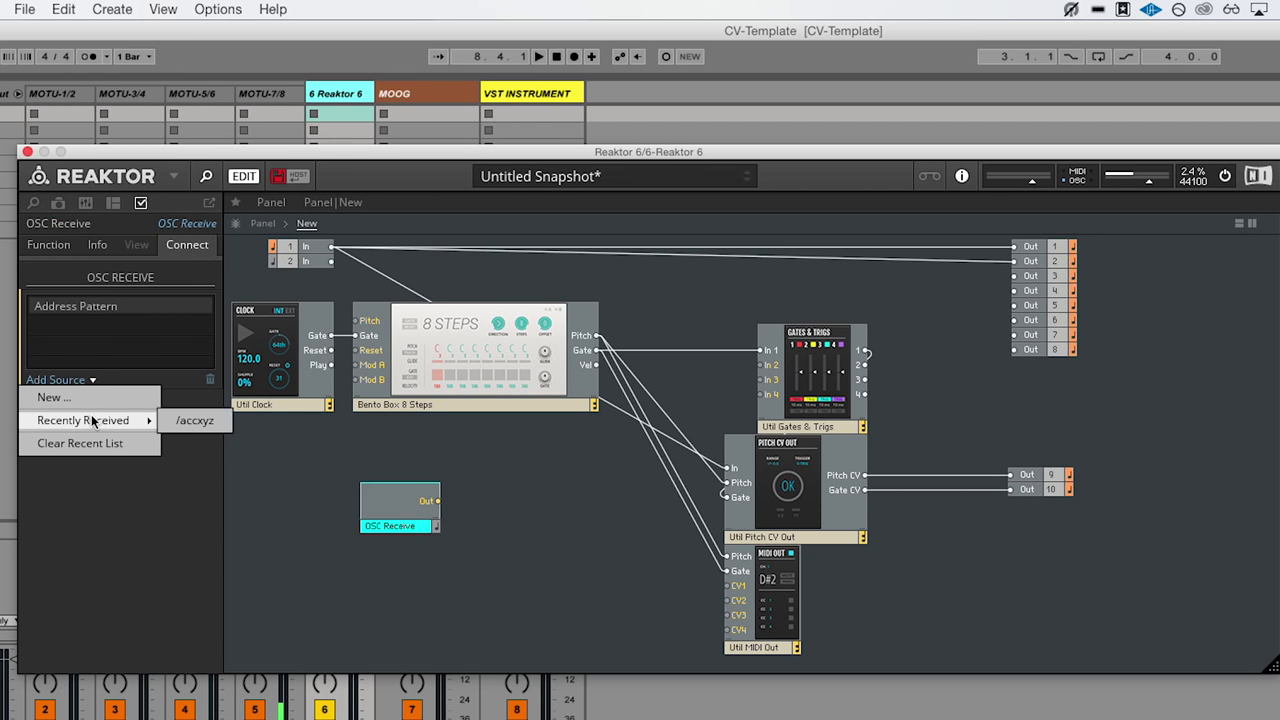
pyautogui.click(194, 421)
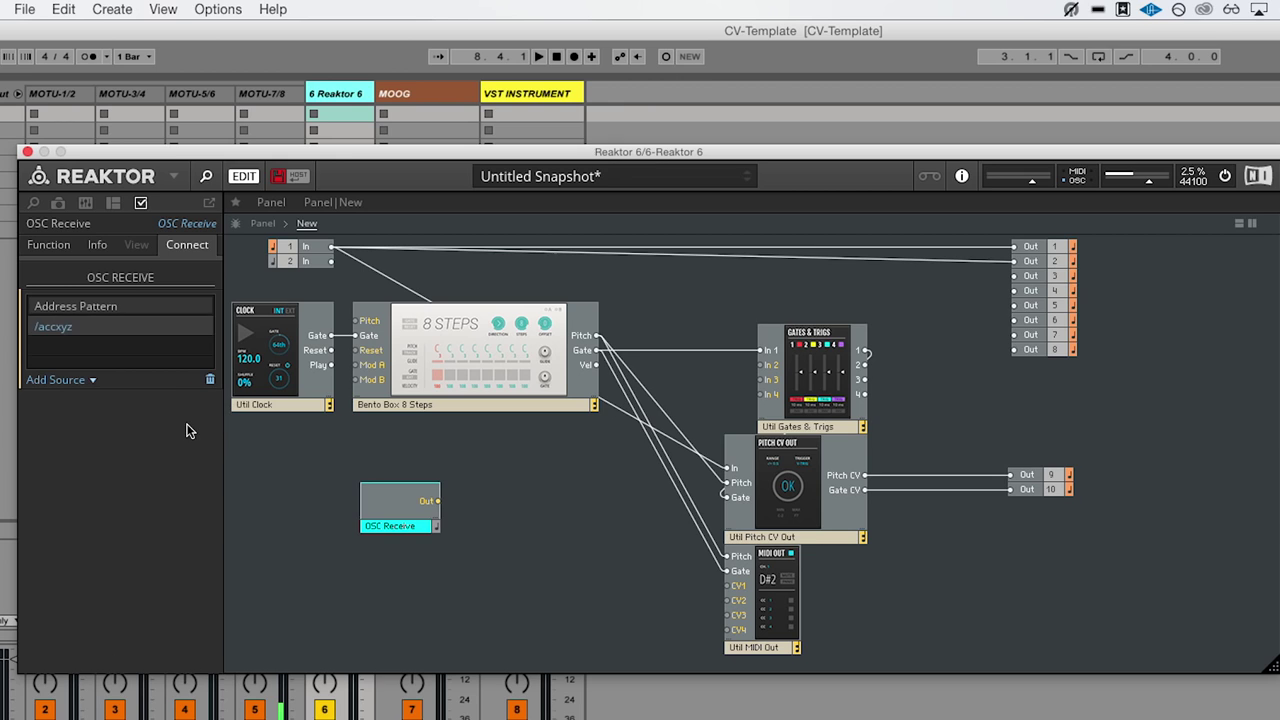
# Step: Set the OSC Receive module's minimum number of ports to 3 and shift the module slightly aside
pyautogui.click(50, 244)
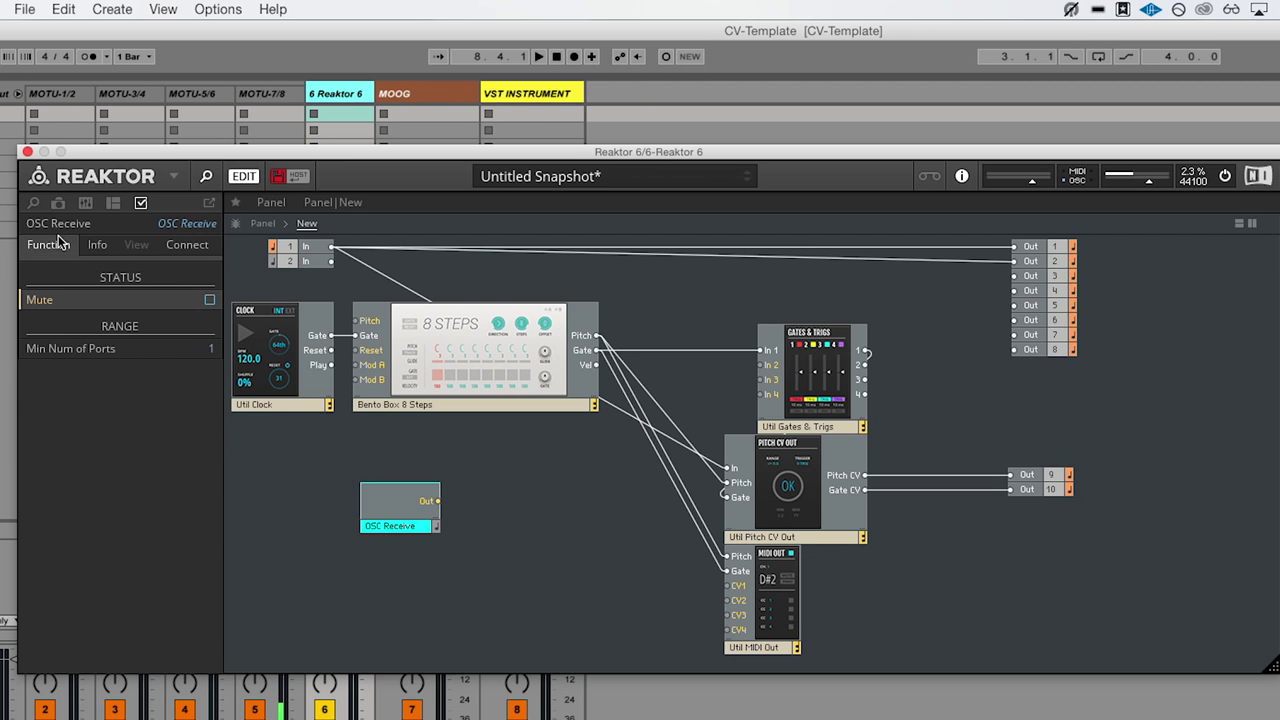
pyautogui.click(211, 355)
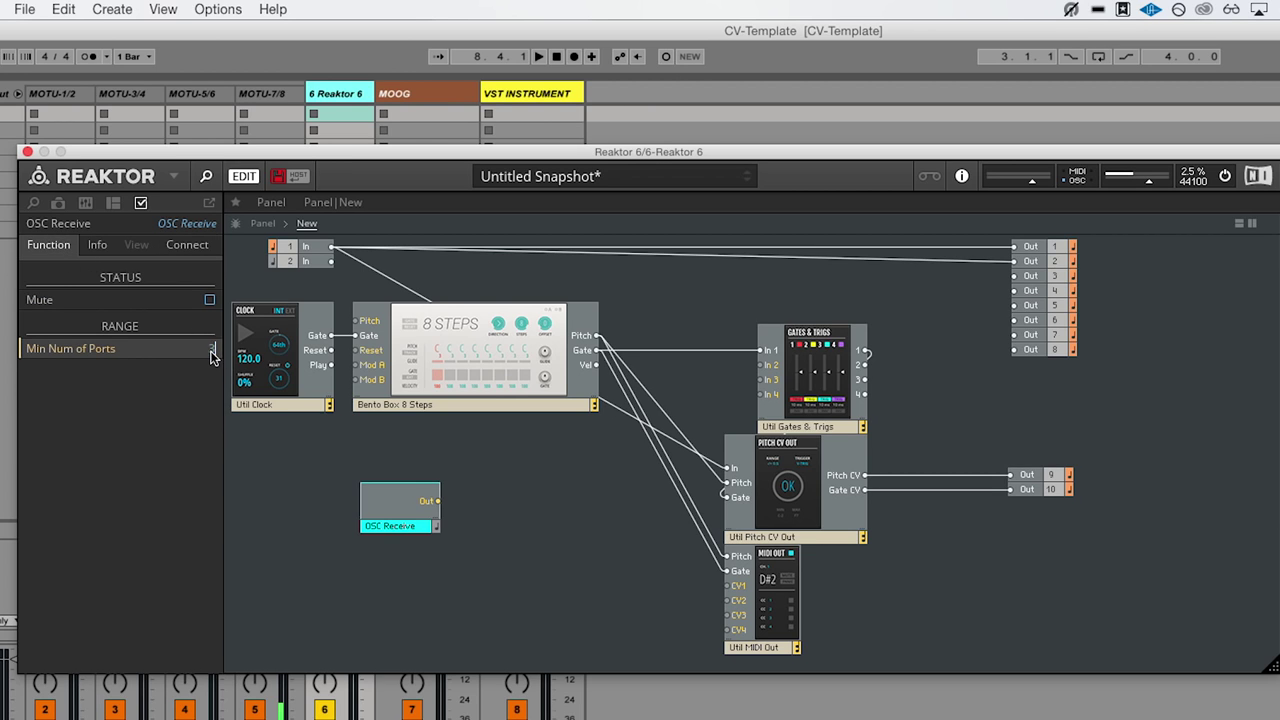
pyautogui.write('3')
pyautogui.press('Return')
pyautogui.click(428, 495)
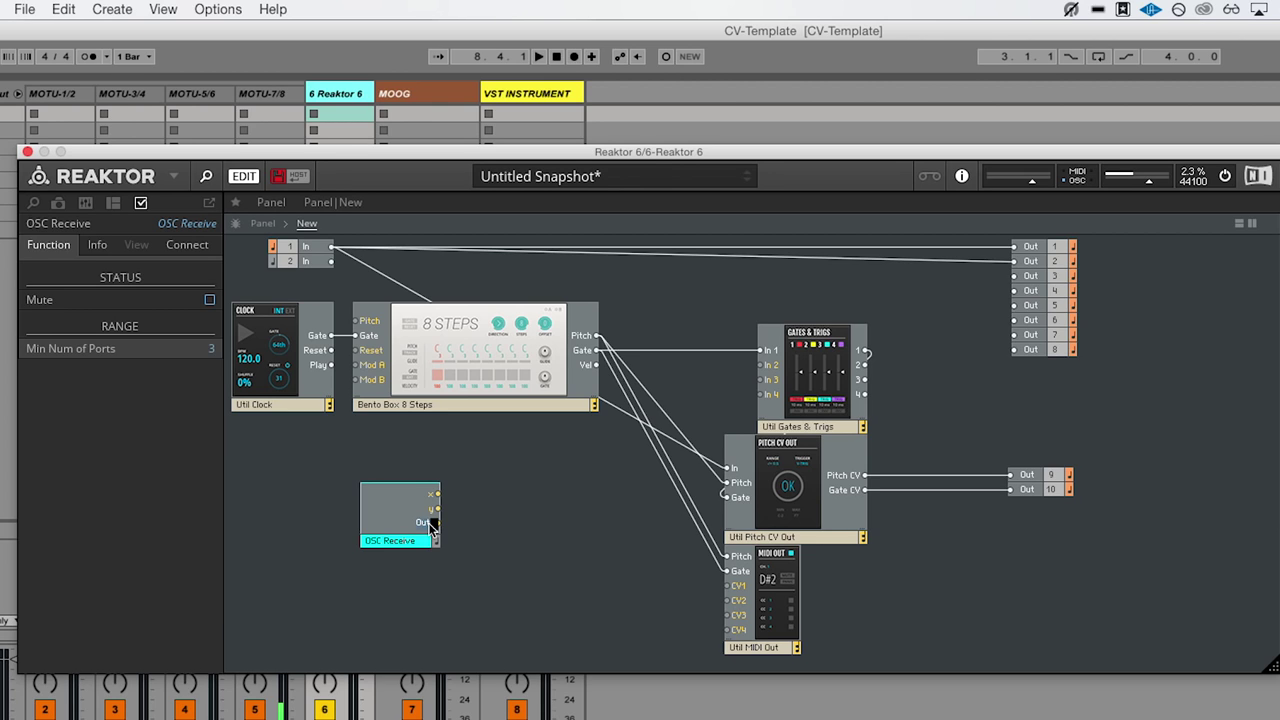
pyautogui.moveTo(388, 521); pyautogui.dragTo(348, 517)
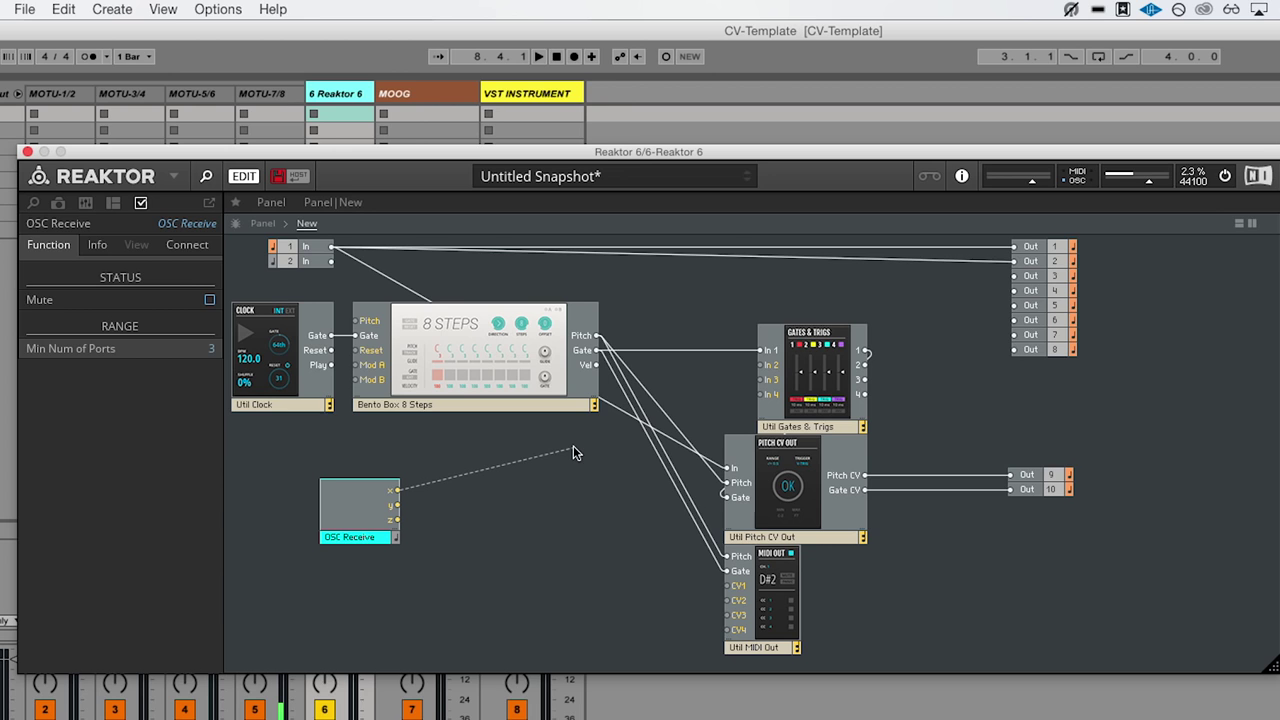
# Step: Add a MIX-CV Mix block from the Util library folder between OSC Receive and the MIDI Out block
pyautogui.moveTo(572, 447); pyautogui.dragTo(313, 395)
pyautogui.click(35, 203)
pyautogui.click(120, 228)
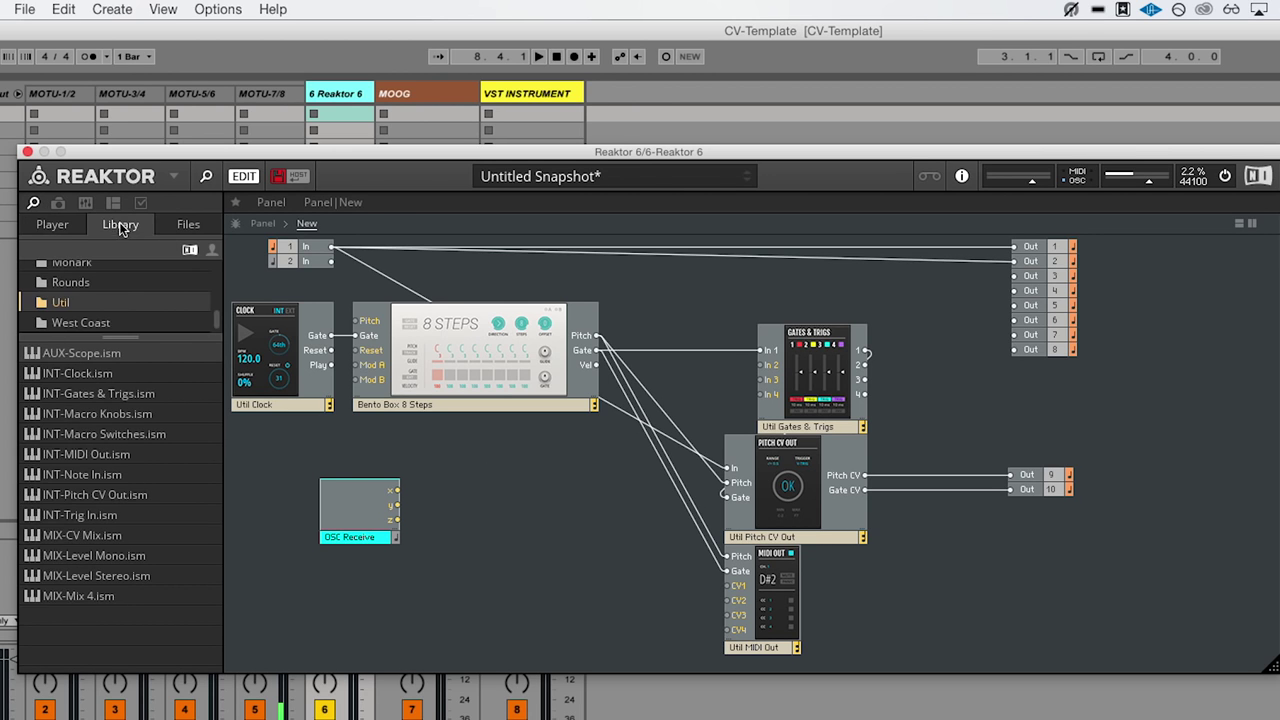
pyautogui.moveTo(80, 535); pyautogui.dragTo(523, 532)
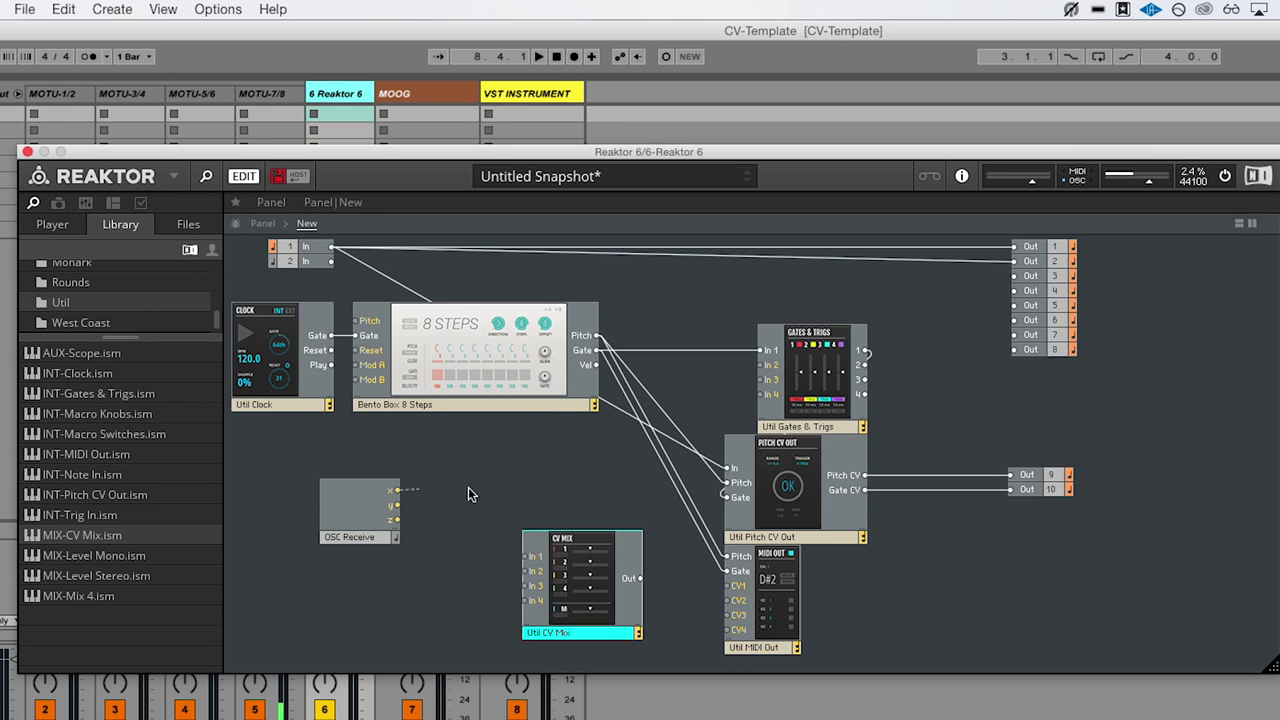
# Step: Wire OSC x to CV Mix In 2 and Pitch CV to In 1, and route the mixer output to Out 8
pyautogui.moveTo(510, 568); pyautogui.dragTo(523, 571)
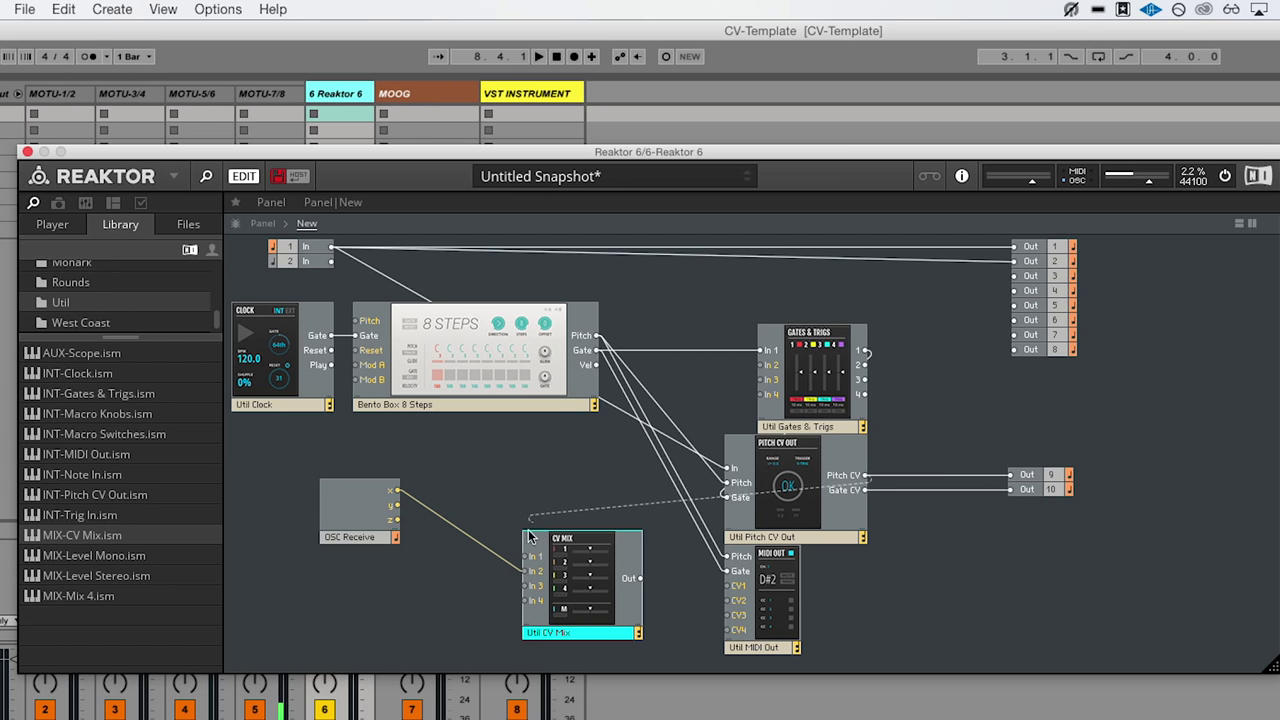
pyautogui.moveTo(987, 383); pyautogui.dragTo(1016, 354)
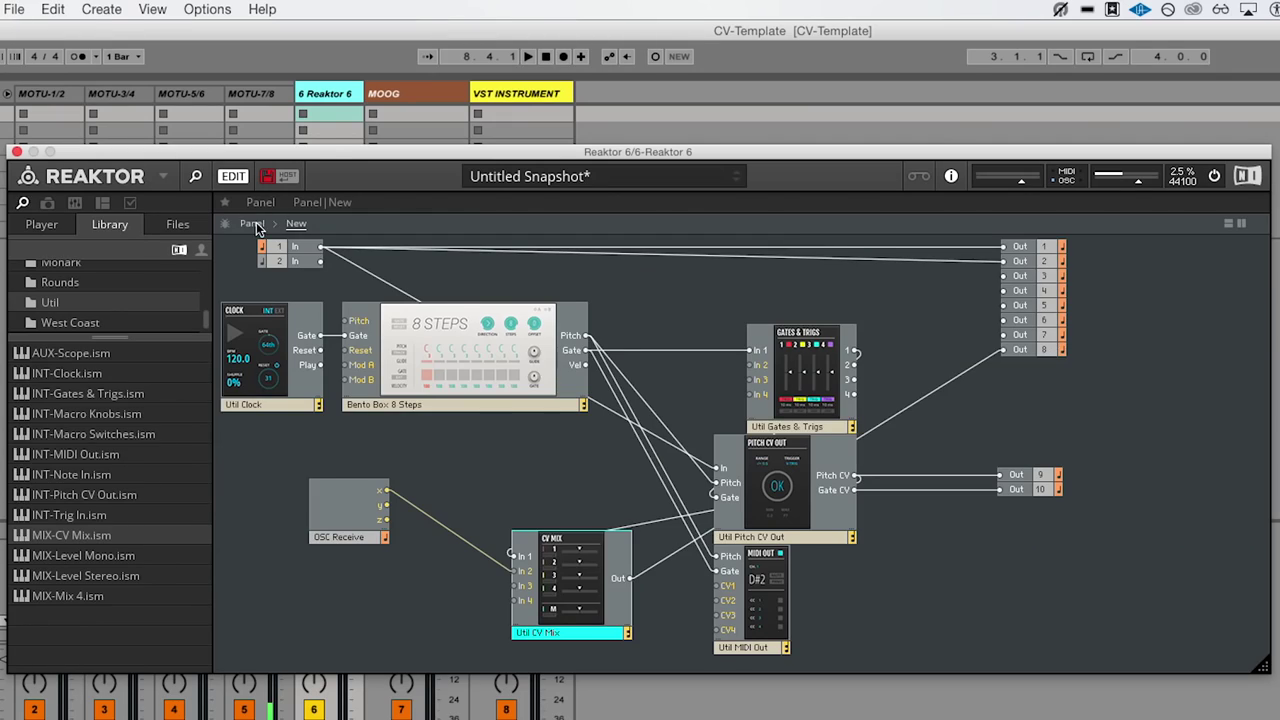
# Step: In the panel view, place the Util CV Mix block first in the row, ahead of the Clock
pyautogui.click(254, 224)
pyautogui.moveTo(246, 500); pyautogui.dragTo(247, 244)
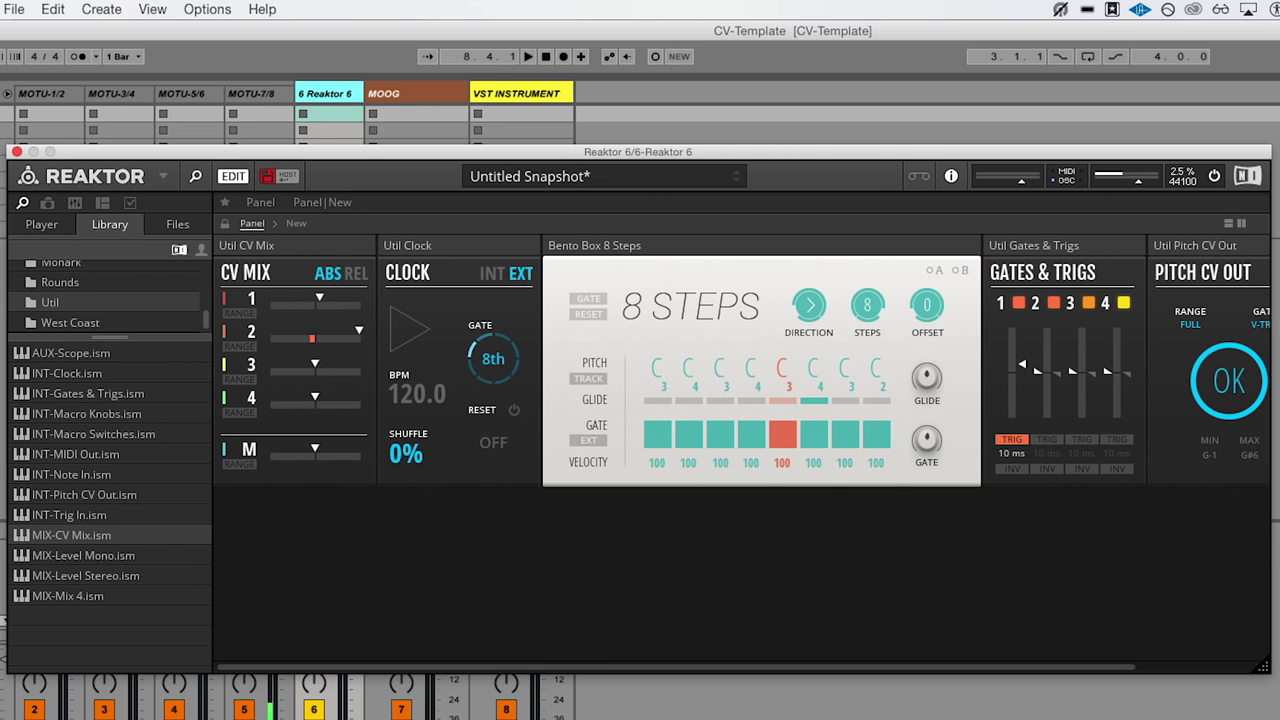
# Step: Select the MOOG track, deactivate the VST INSTRUMENT track, and raise the CV Mix master level M to maximum
pyautogui.click(381, 92)
pyautogui.click(507, 709)
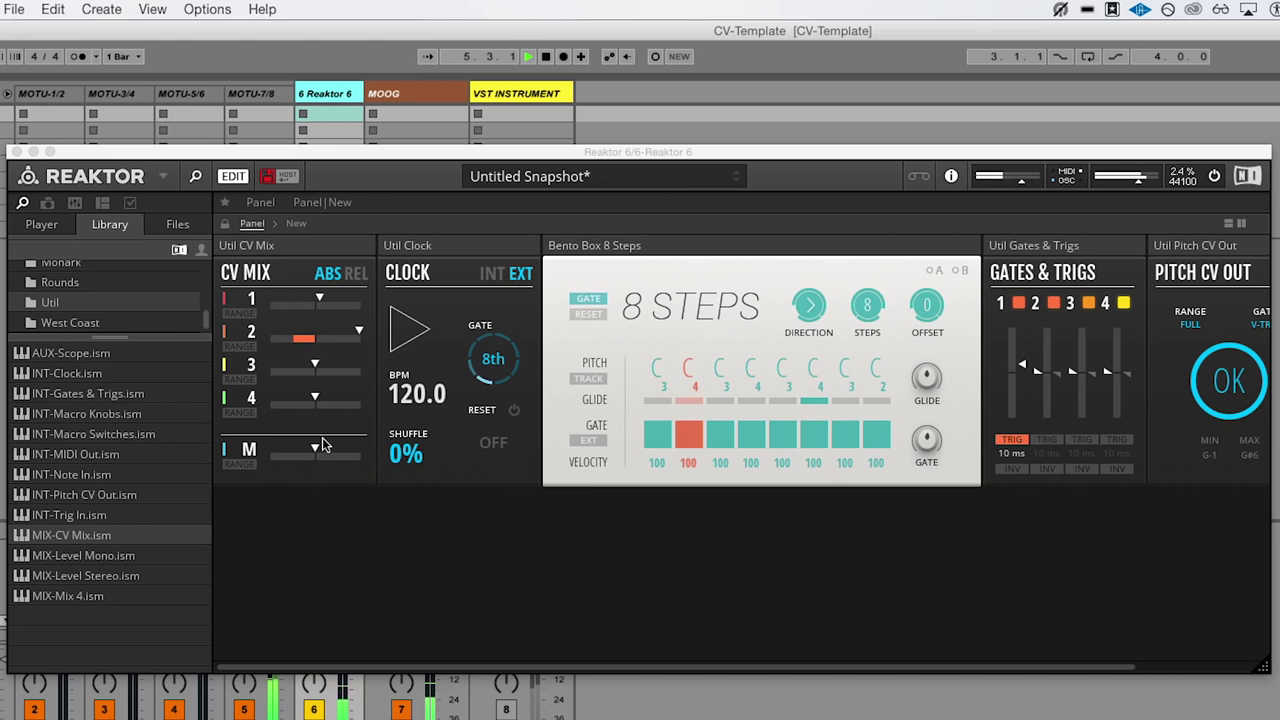
pyautogui.click(322, 443)
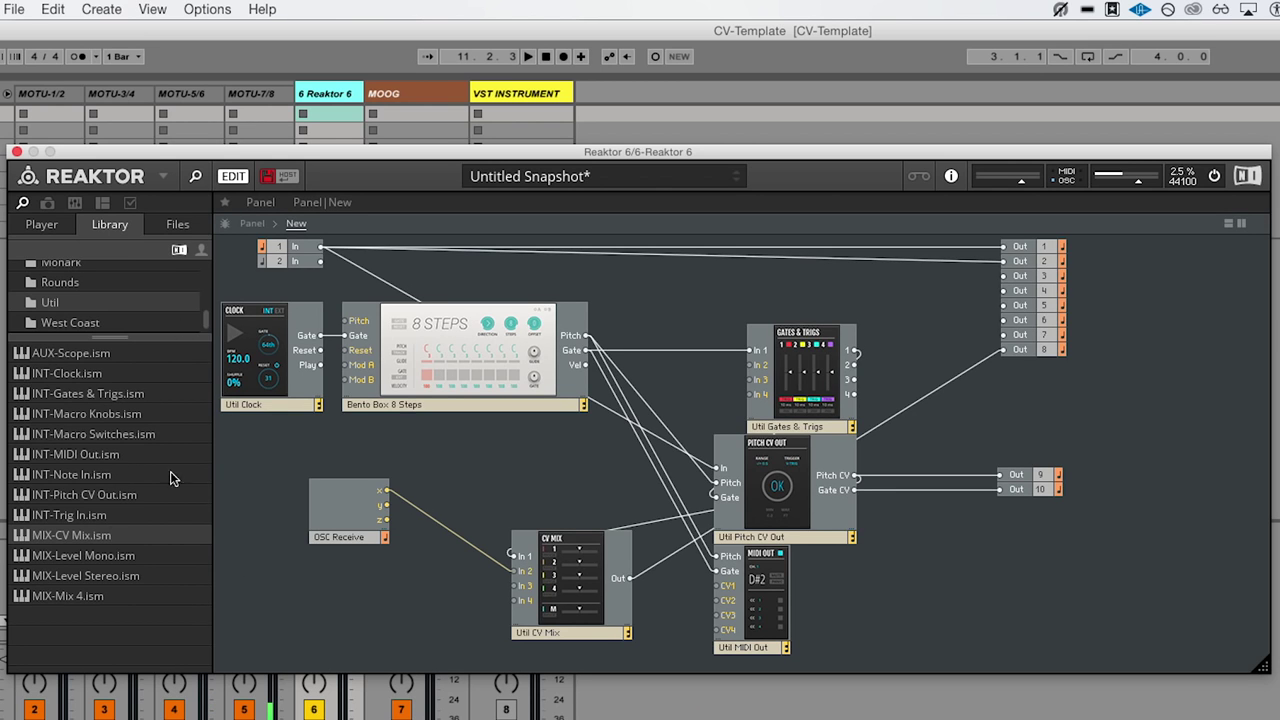
# Step: Add a MOD-LFO block from the Bento Box library folder to the structure, below OSC Receive
pyautogui.scroll(4, 126, 299)
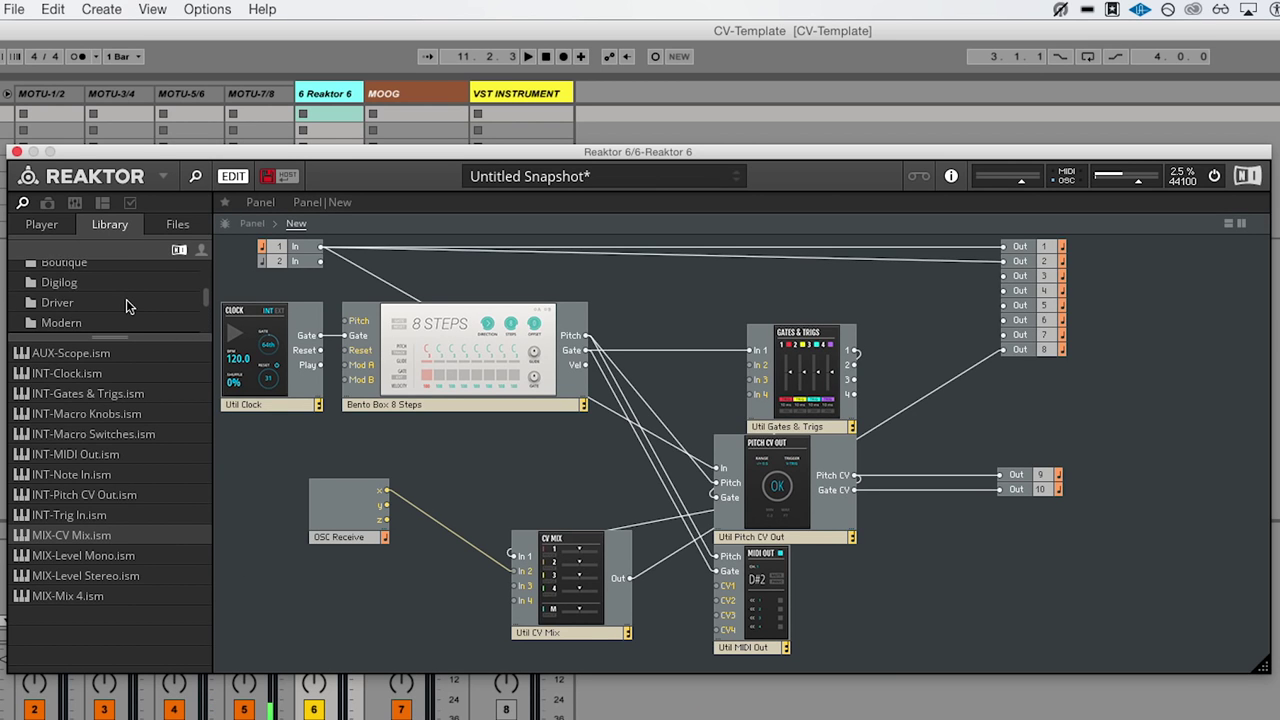
pyautogui.scroll(1, 126, 299)
pyautogui.click(56, 304)
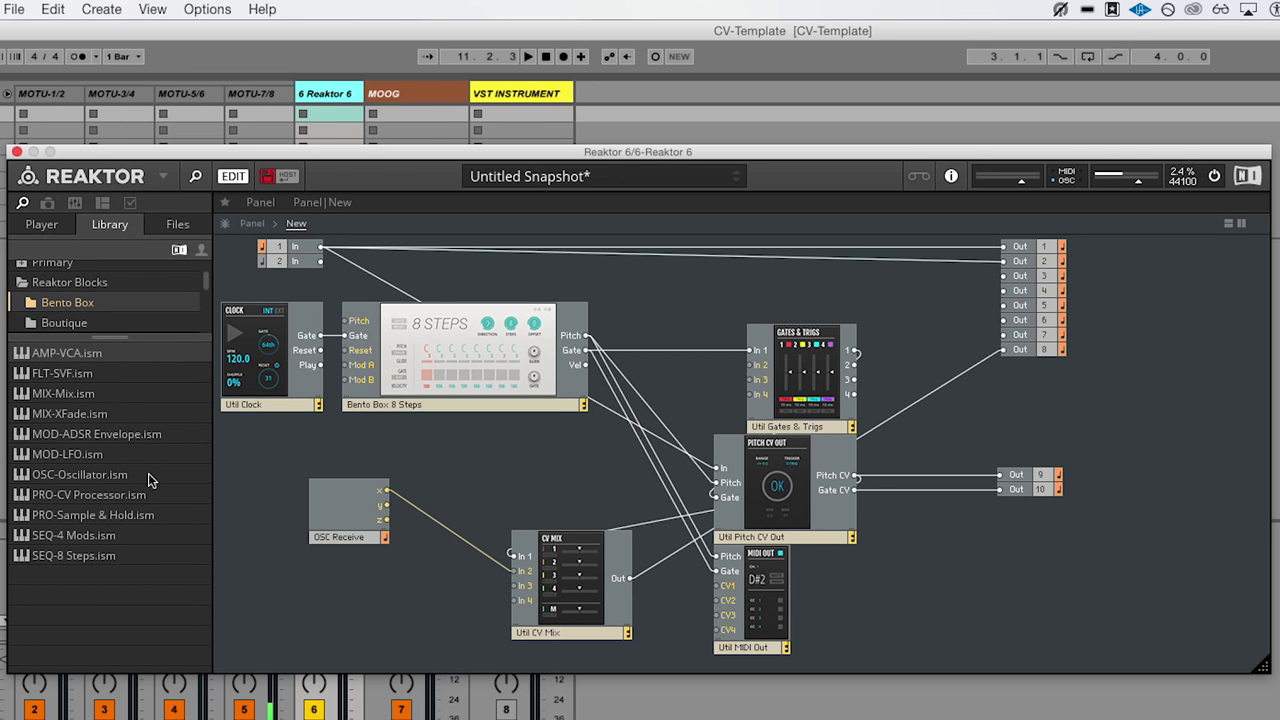
pyautogui.moveTo(60, 455); pyautogui.dragTo(366, 597)
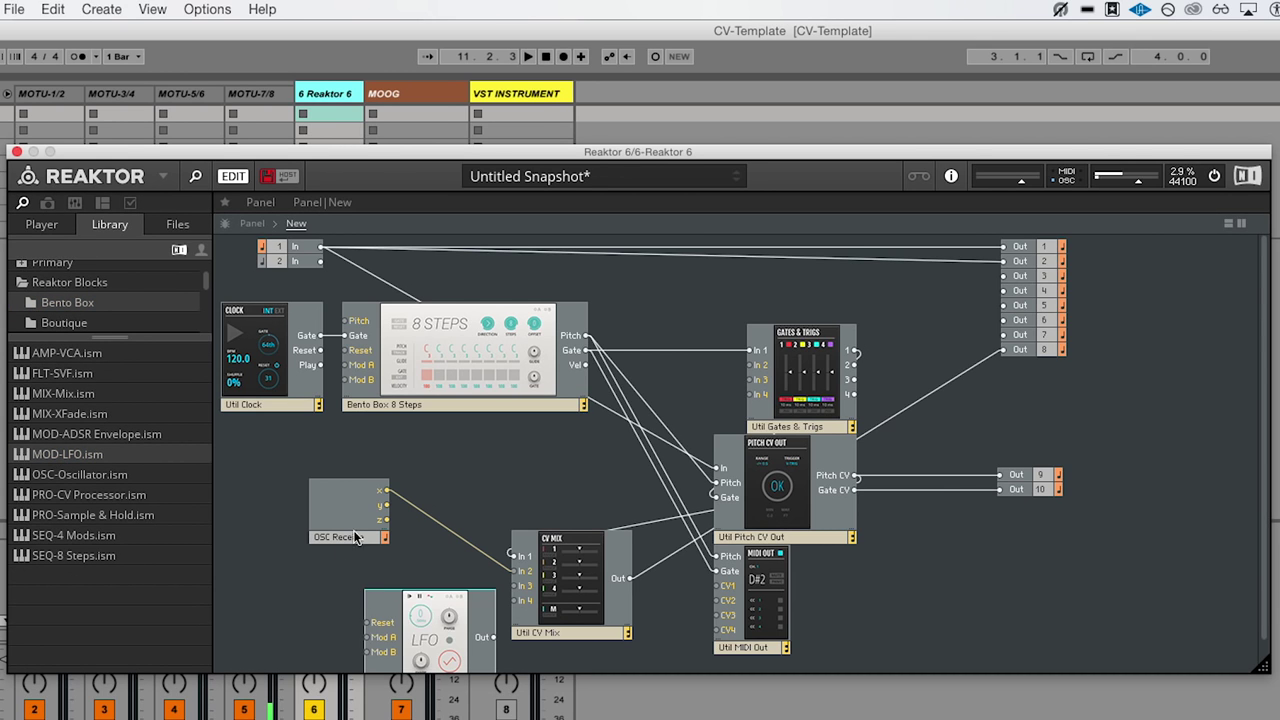
# Step: Wire OSC Receive x to the LFO's Mod A and the LFO output to CV Mix In 2, lining up the modules
pyautogui.moveTo(355, 538); pyautogui.dragTo(171, 514)
pyautogui.moveTo(298, 481); pyautogui.dragTo(477, 645)
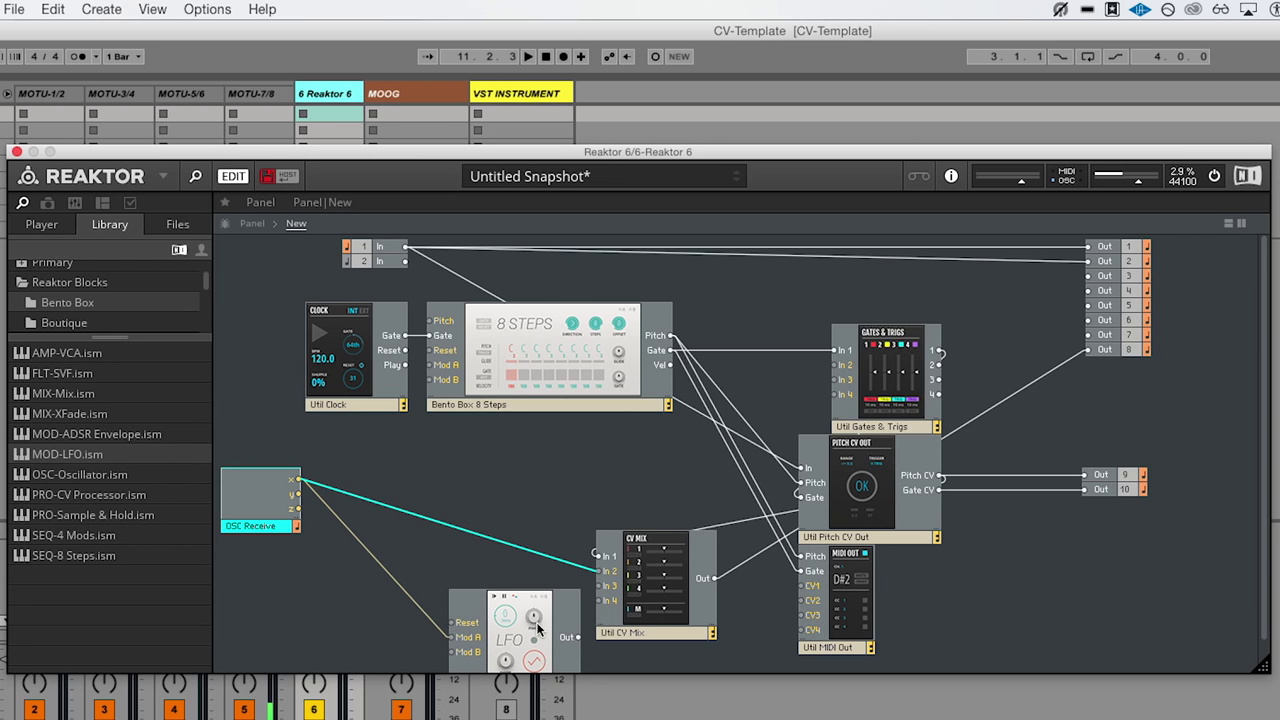
pyautogui.moveTo(567, 618); pyautogui.dragTo(490, 547)
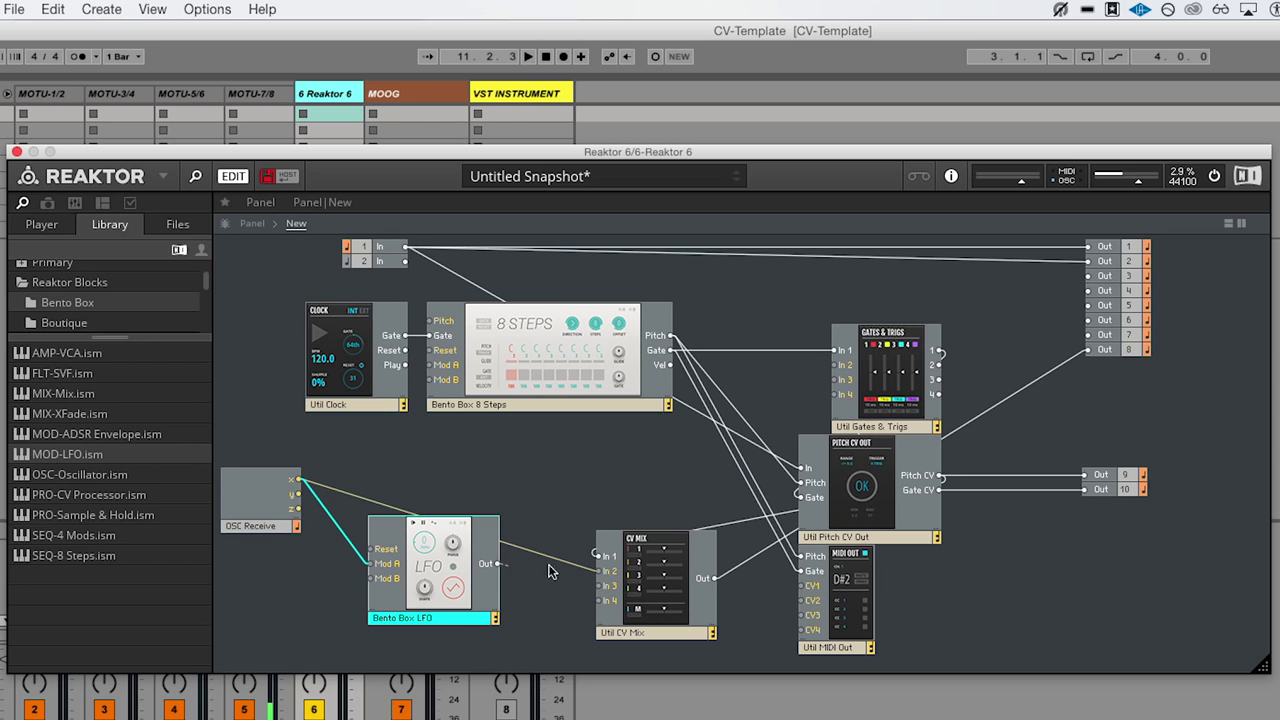
pyautogui.moveTo(613, 573); pyautogui.dragTo(606, 571)
pyautogui.moveTo(458, 624); pyautogui.dragTo(524, 632)
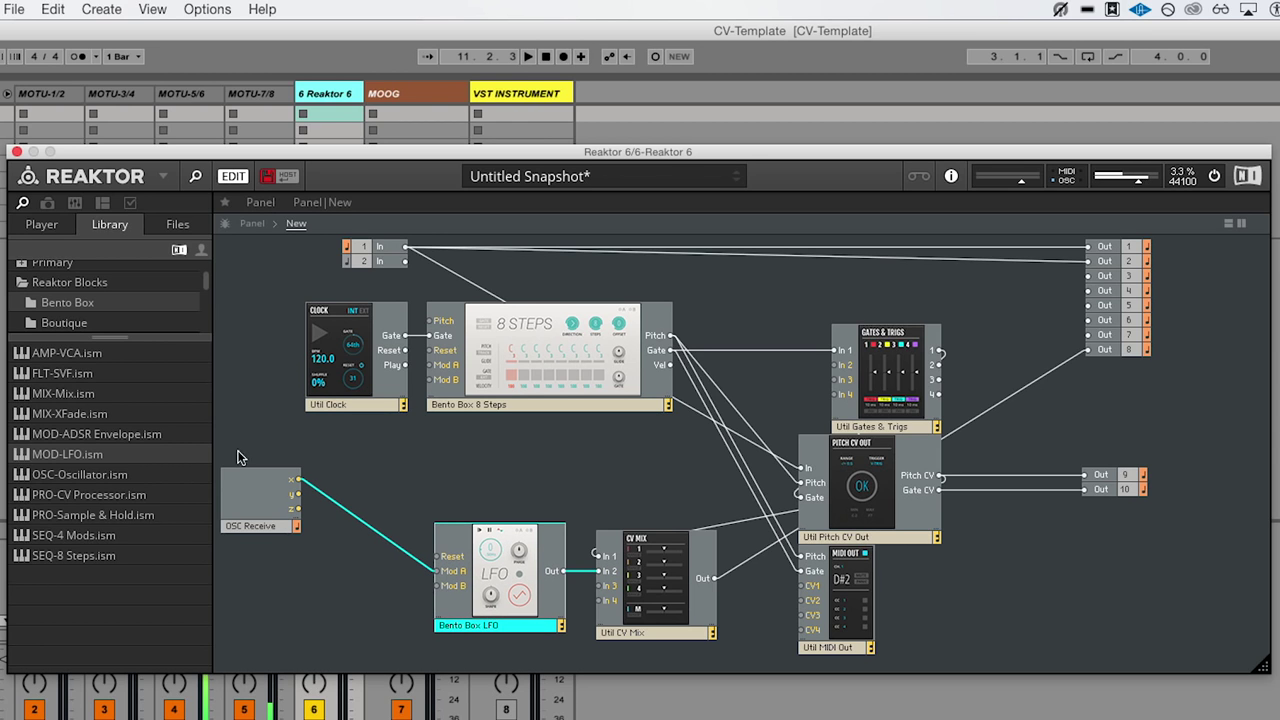
pyautogui.moveTo(247, 490); pyautogui.dragTo(338, 588)
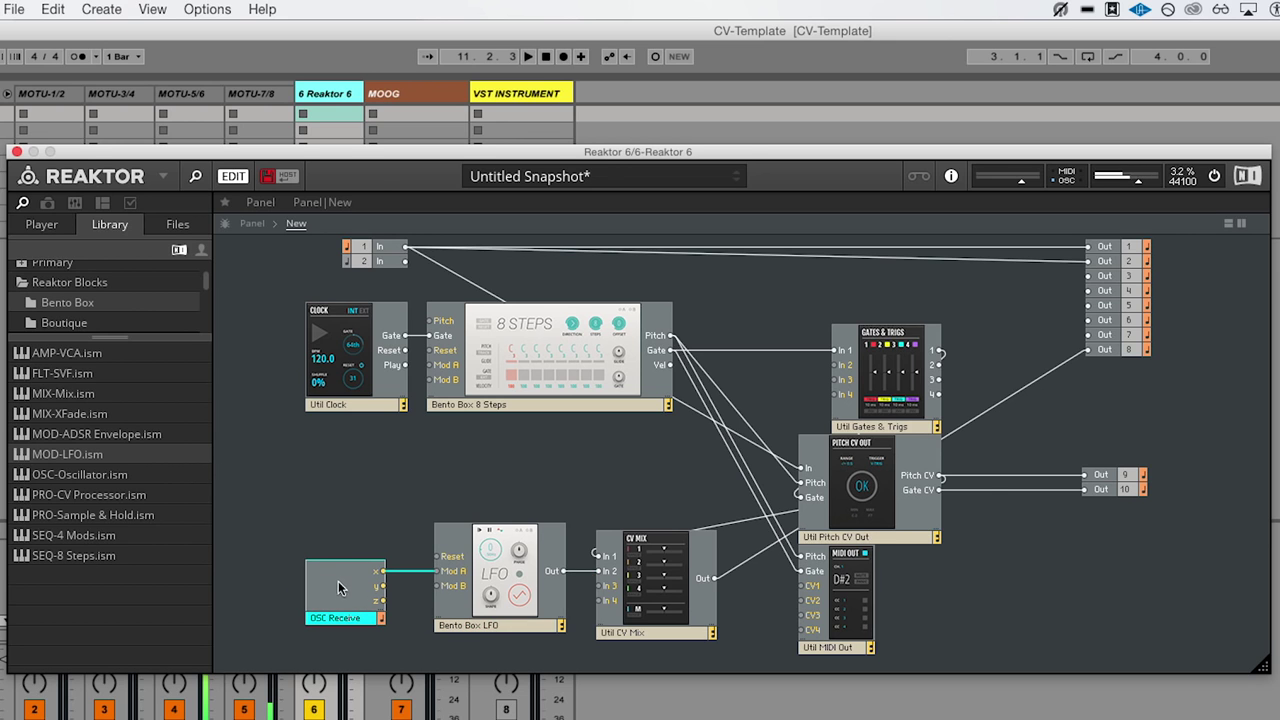
# Step: In the panel view, place the Bento Box LFO first in the row and adjust its rate to about .47 Hz
pyautogui.click(254, 224)
pyautogui.moveTo(300, 494); pyautogui.dragTo(287, 252)
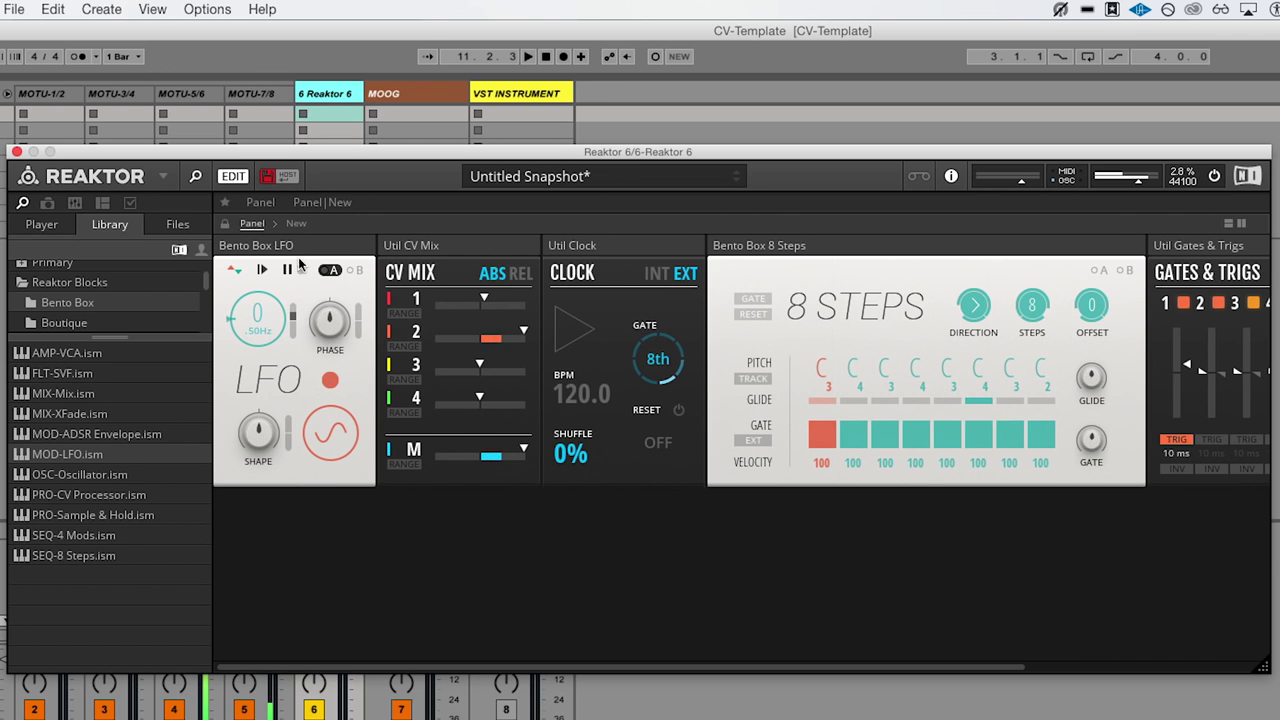
pyautogui.moveTo(257, 310); pyautogui.dragTo(420, 605)
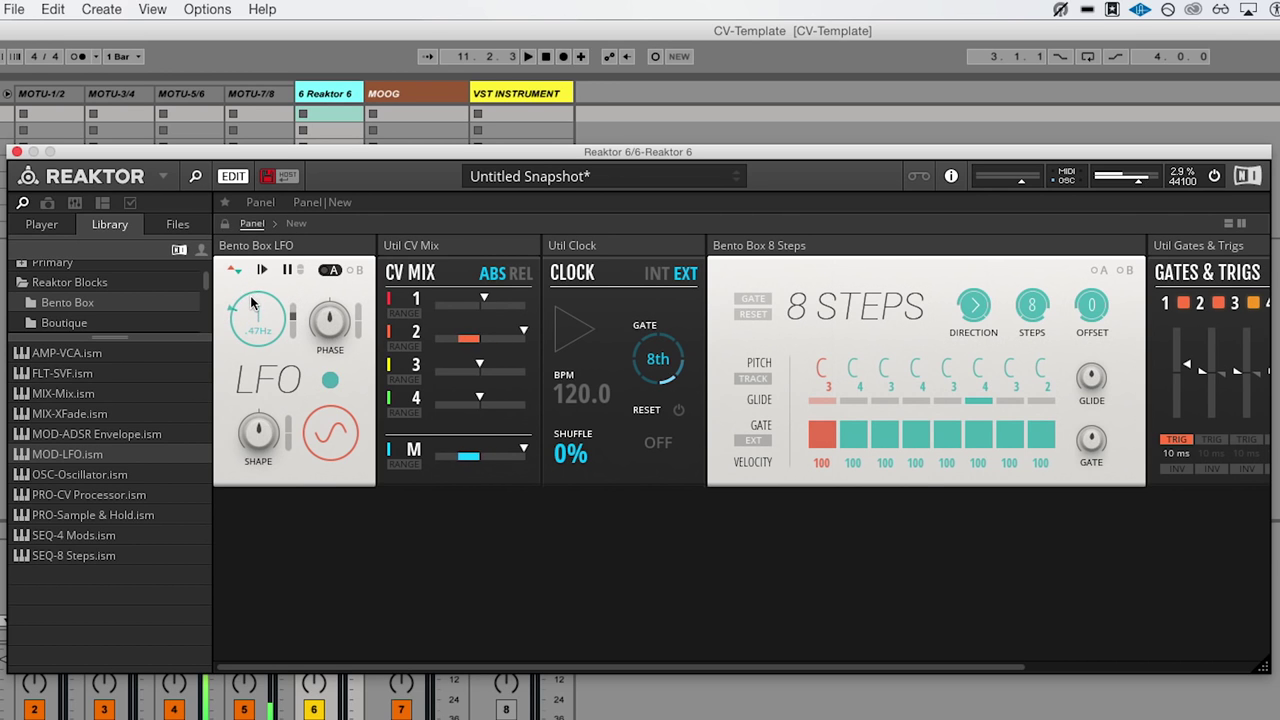